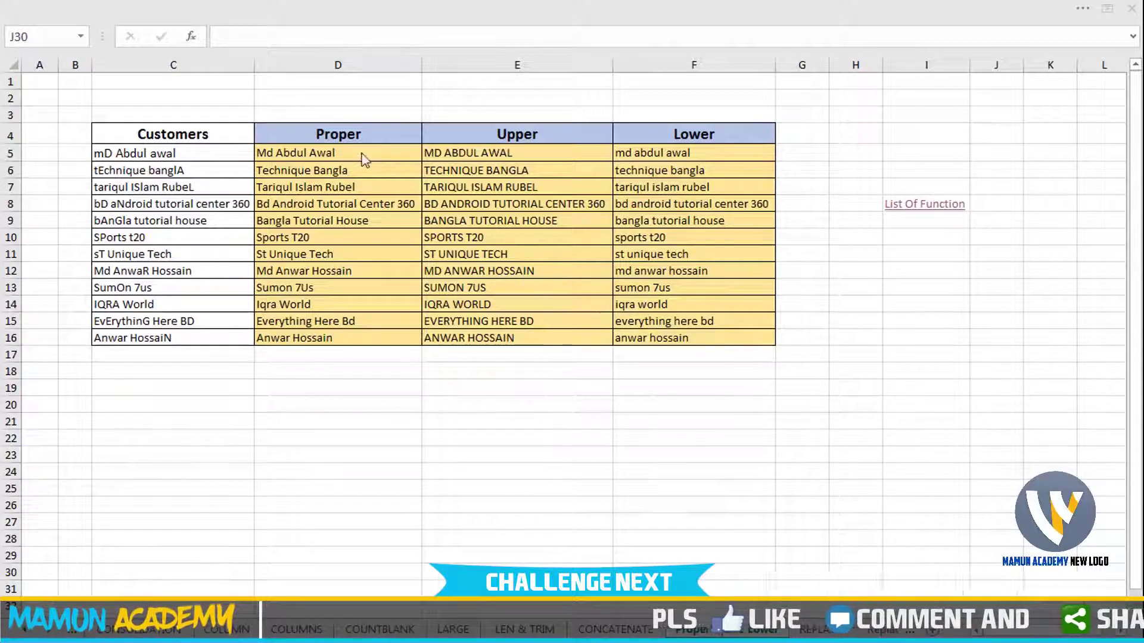
Step: Point out the Upper column and highlight the customer names in C5:C16
{"action": "left_click", "coordinate": [517, 135]}
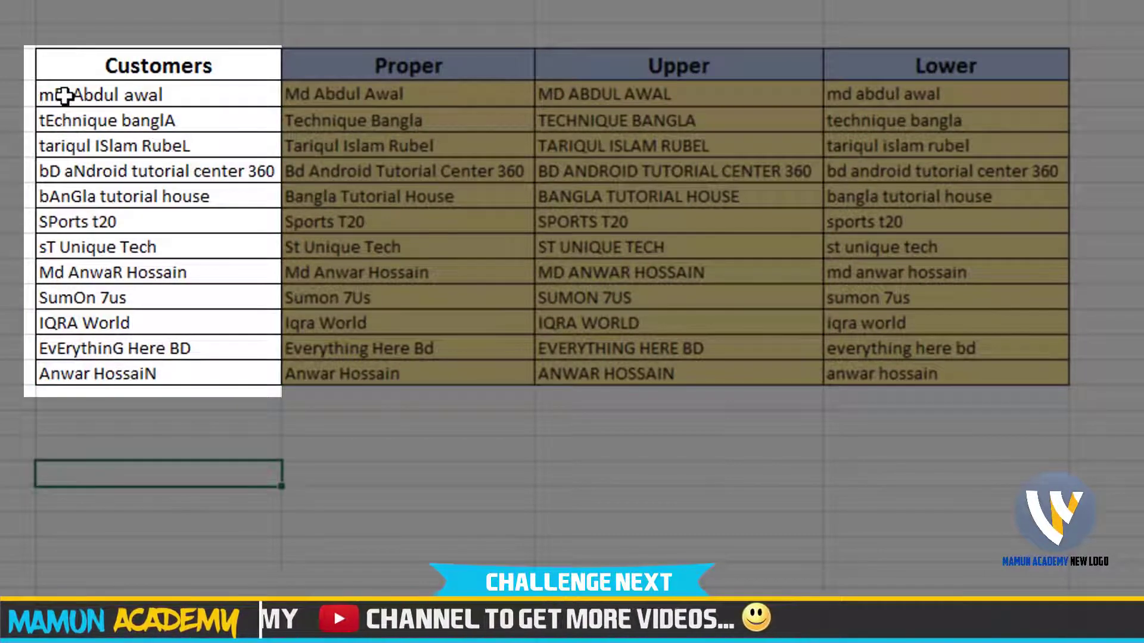
{"action": "left_click", "coordinate": [65, 96]}
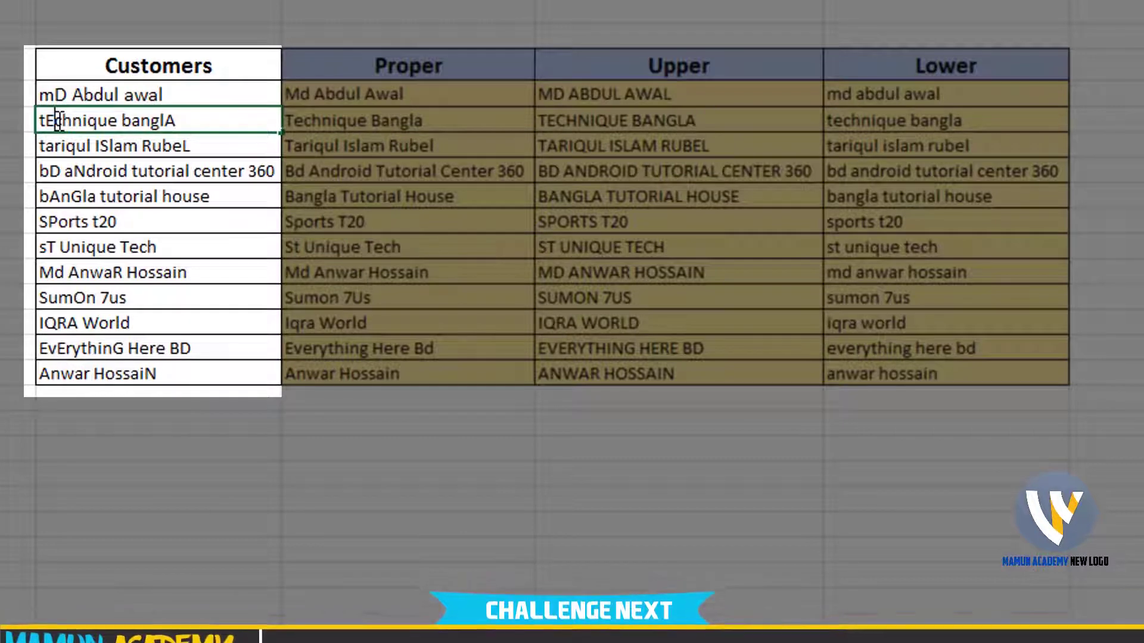
{"action": "left_click", "coordinate": [214, 458]}
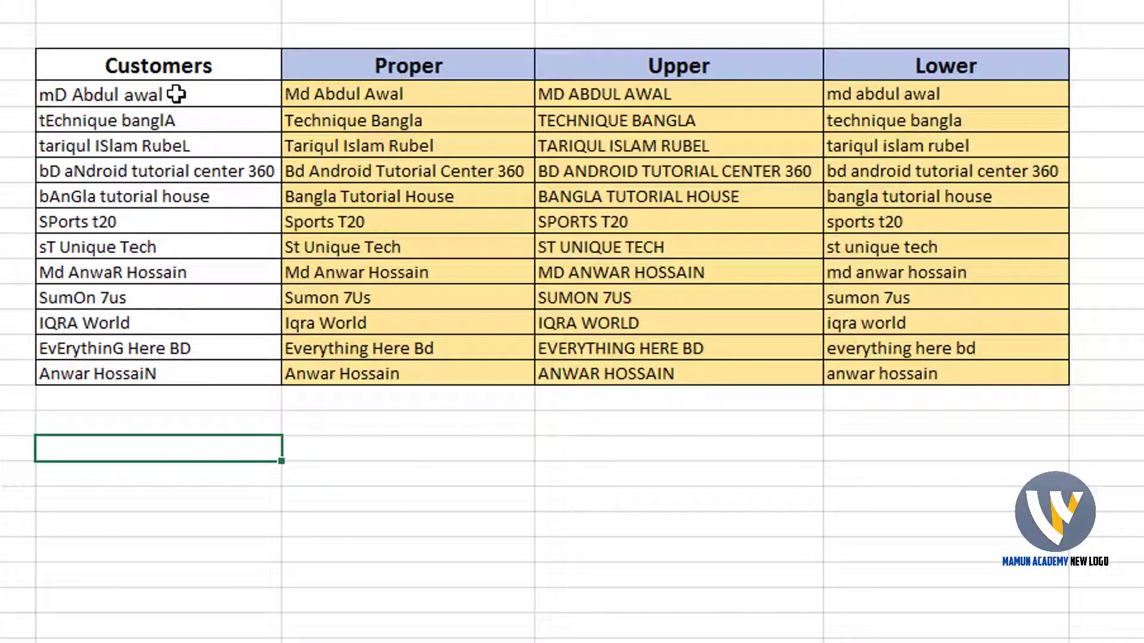
{"action": "left_click_drag", "start_coordinate": [177, 100], "coordinate": [177, 370]}
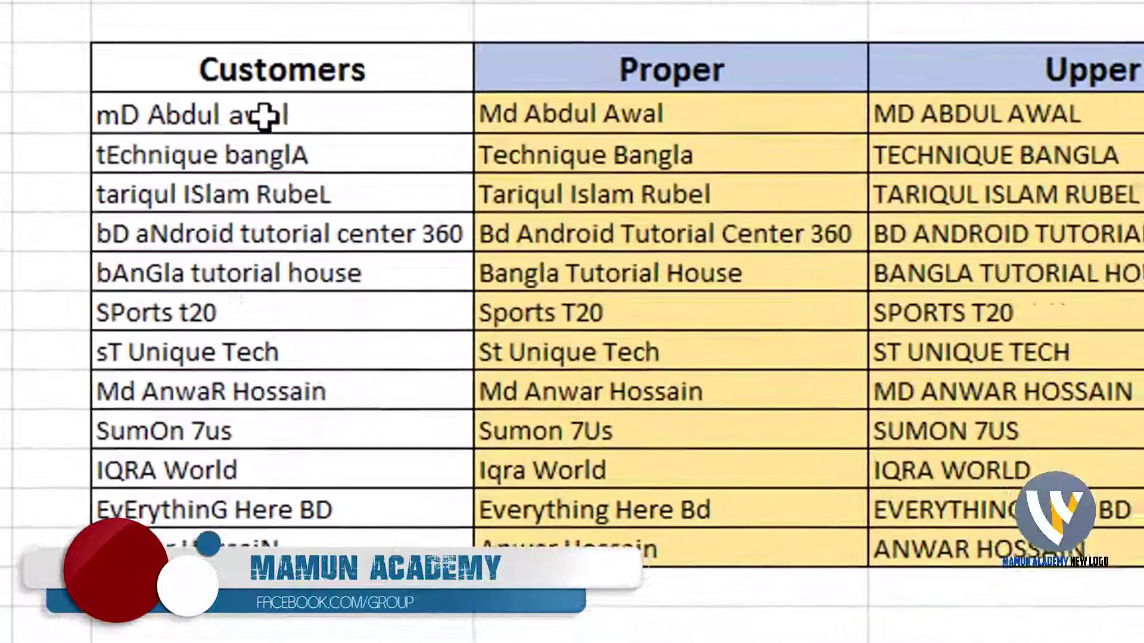
{"action": "left_click_drag", "start_coordinate": [209, 157], "coordinate": [209, 337]}
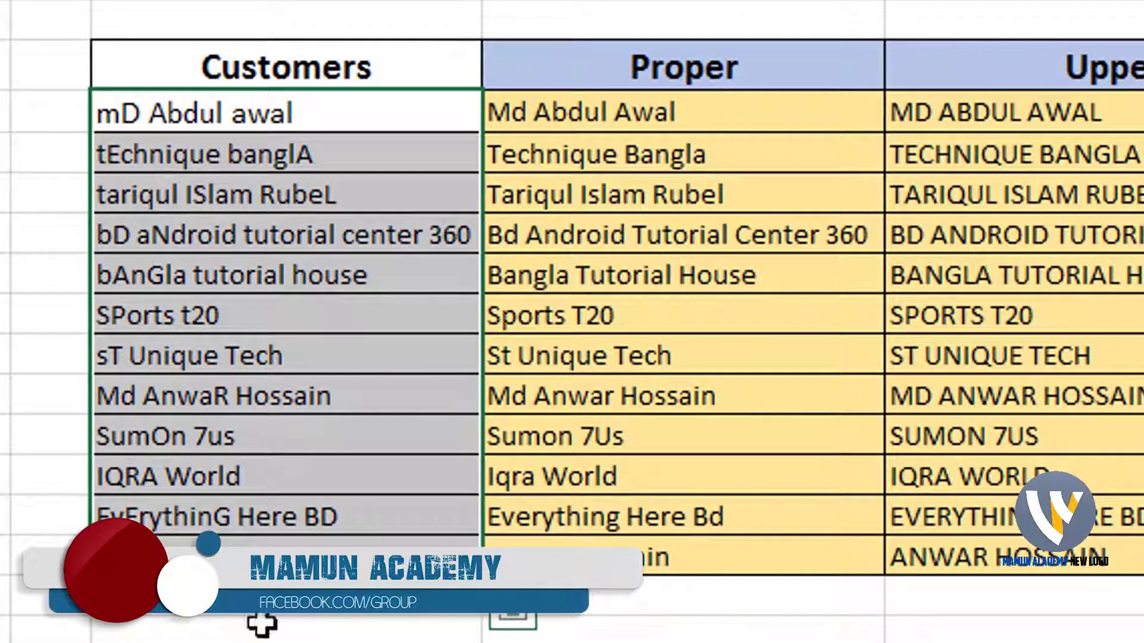
{"action": "left_click_drag", "start_coordinate": [250, 114], "coordinate": [277, 527]}
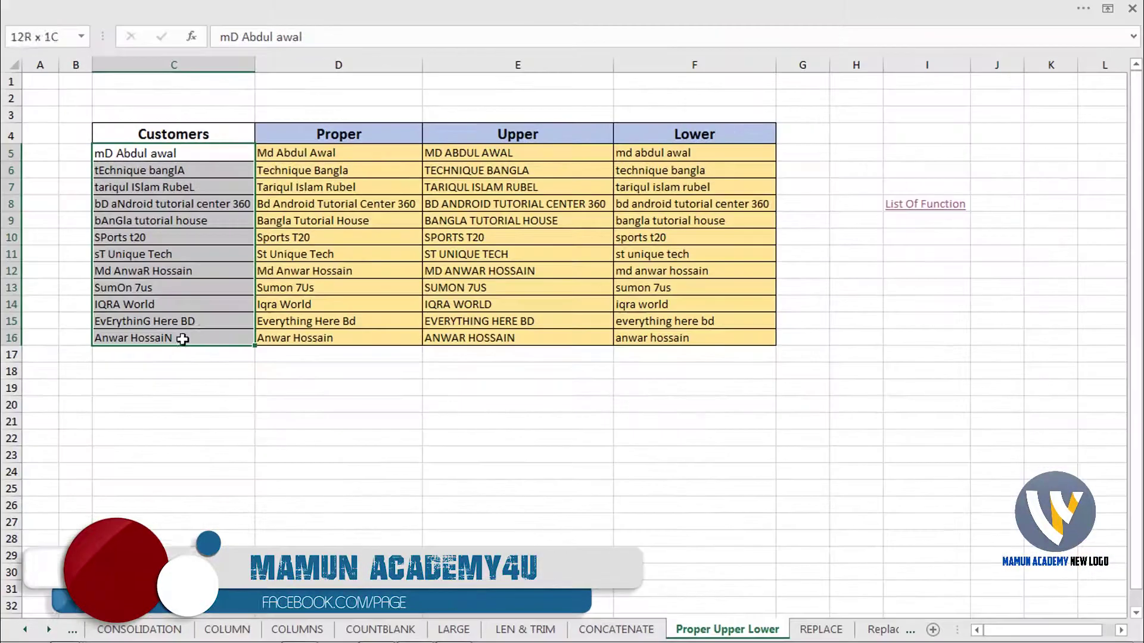
{"action": "left_click", "coordinate": [279, 403]}
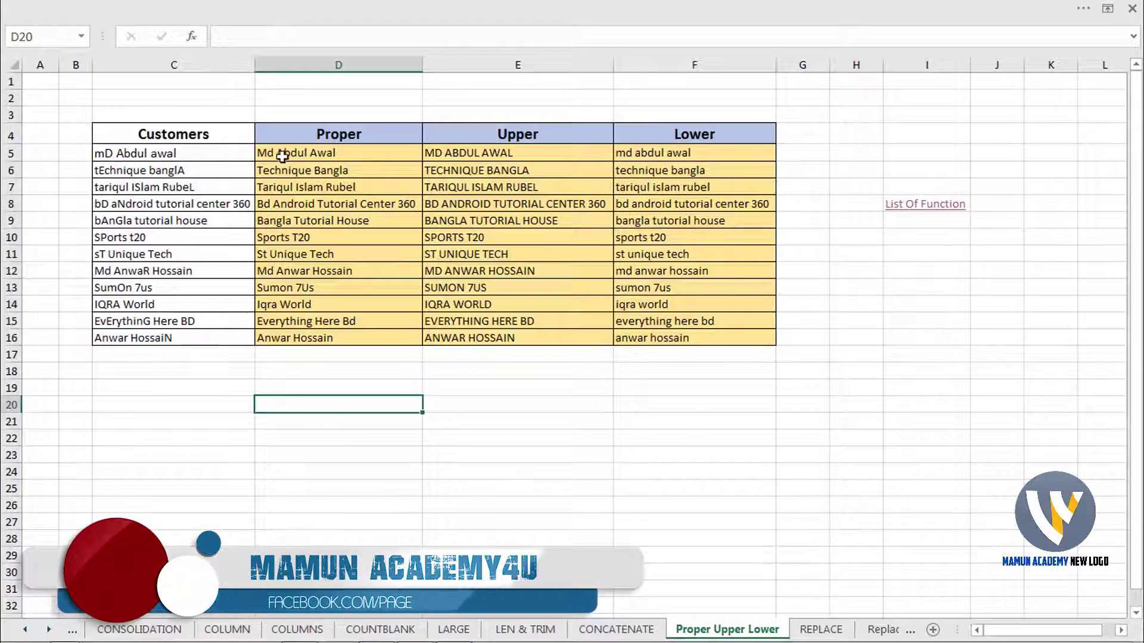
Step: Clear the Proper, Upper and Lower results in D5:F16 and select cell D5
{"action": "mouse_move", "coordinate": [809, 404]}
{"action": "left_mouse_down"}
{"action": "mouse_move", "coordinate": [332, 185]}
{"action": "mouse_move", "coordinate": [306, 152]}
{"action": "left_mouse_up"}
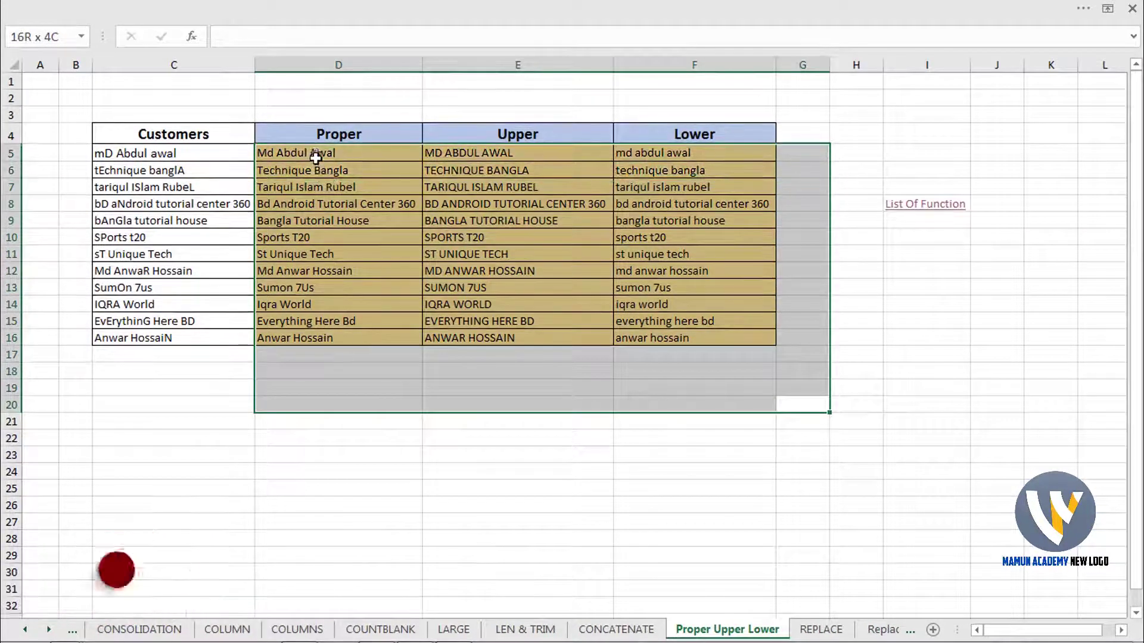
{"action": "key", "text": "Delete"}
{"action": "left_click", "coordinate": [452, 474]}
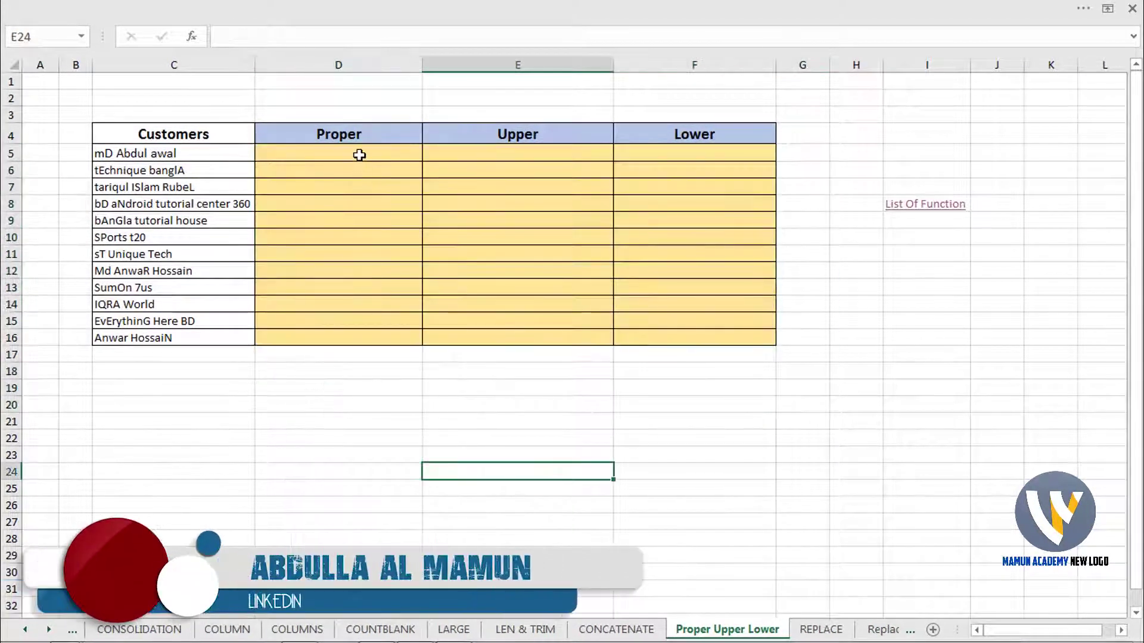
{"action": "left_click", "coordinate": [360, 155]}
{"action": "type", "text": "="}
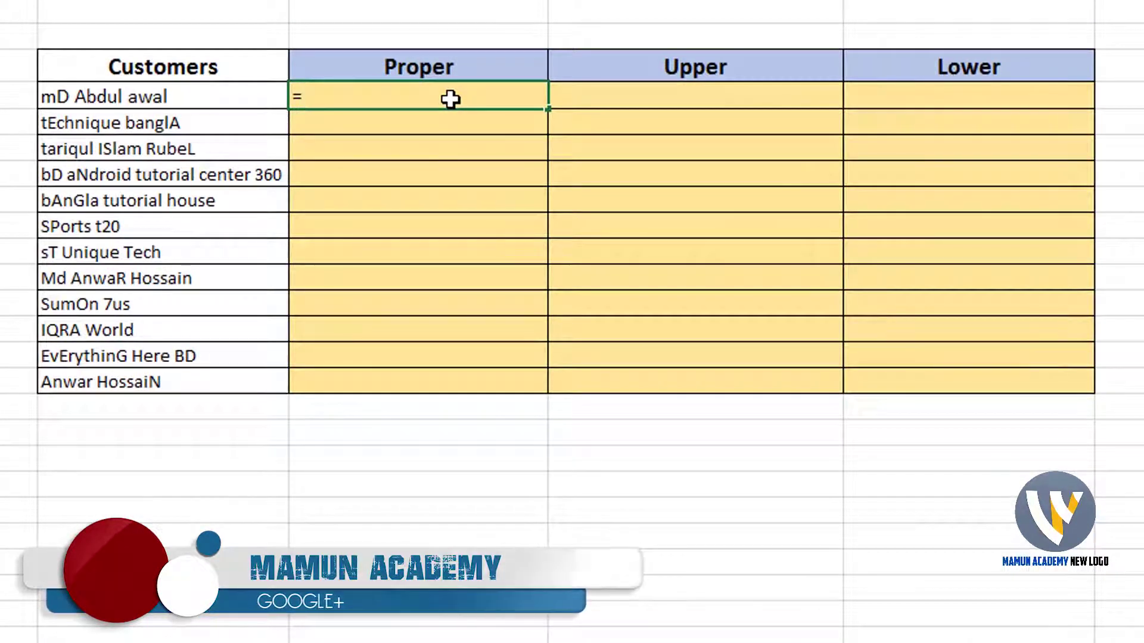
Step: Enter =PROPER(C5) in D5 to convert the first customer name
{"action": "type", "text": "pro"}
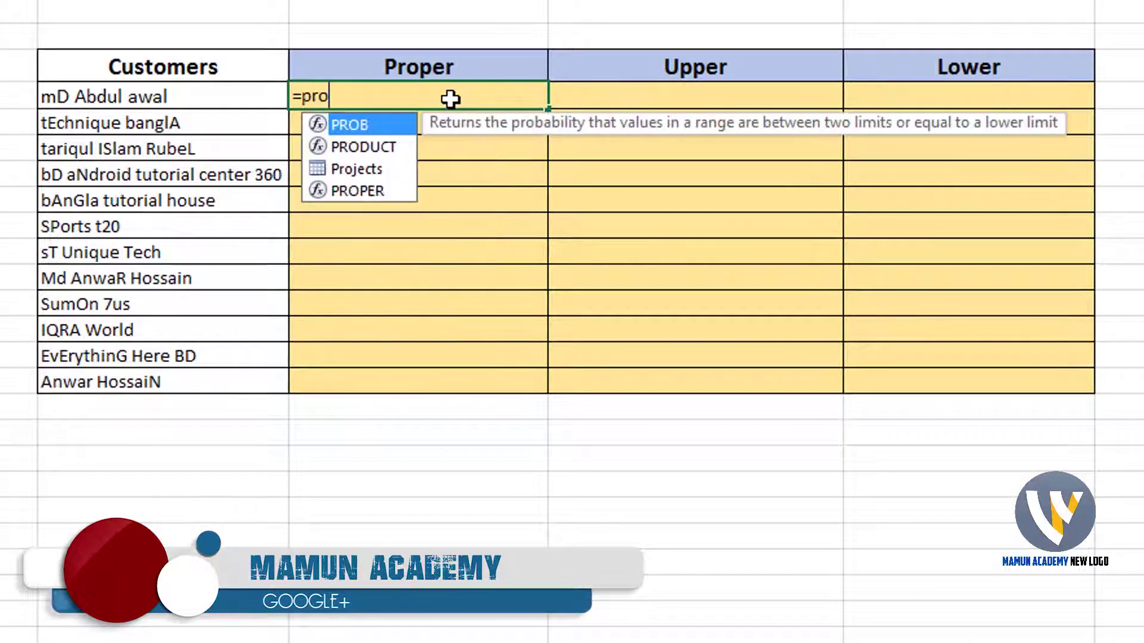
{"action": "key", "text": "Down"}
{"action": "key", "text": "Down"}
{"action": "key", "text": "Down"}
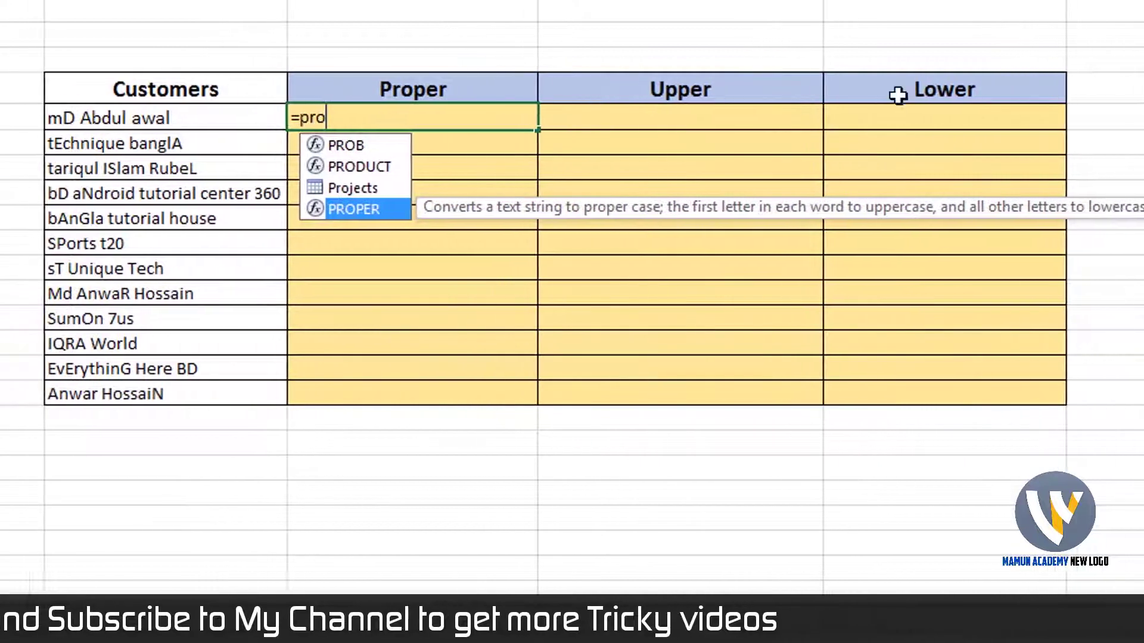
{"action": "key", "text": "Tab"}
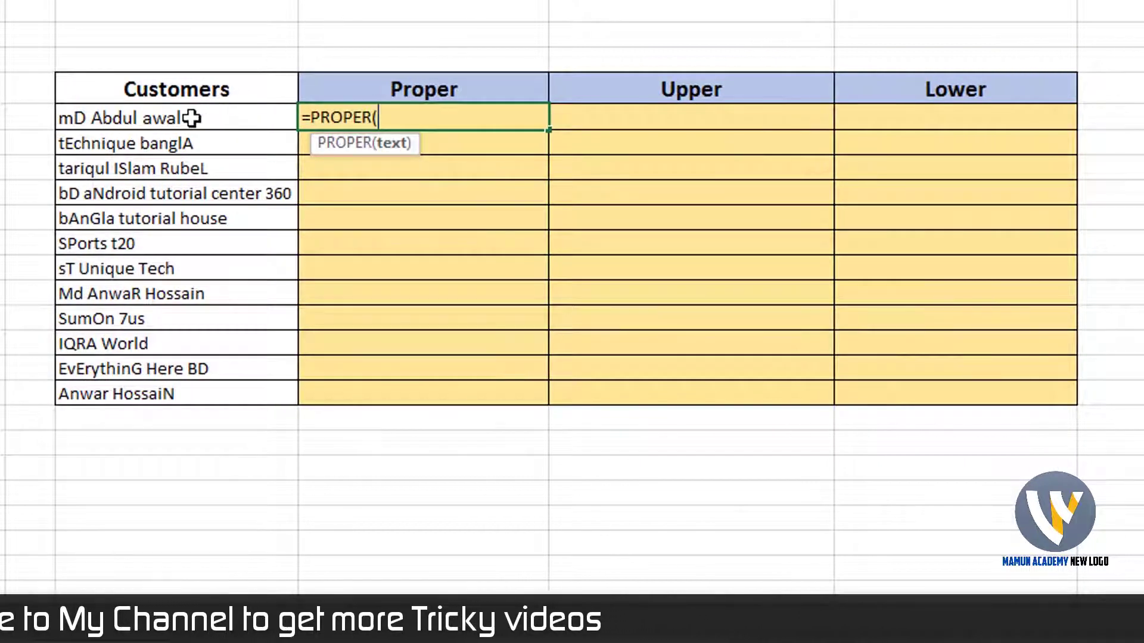
{"action": "left_click", "coordinate": [191, 117]}
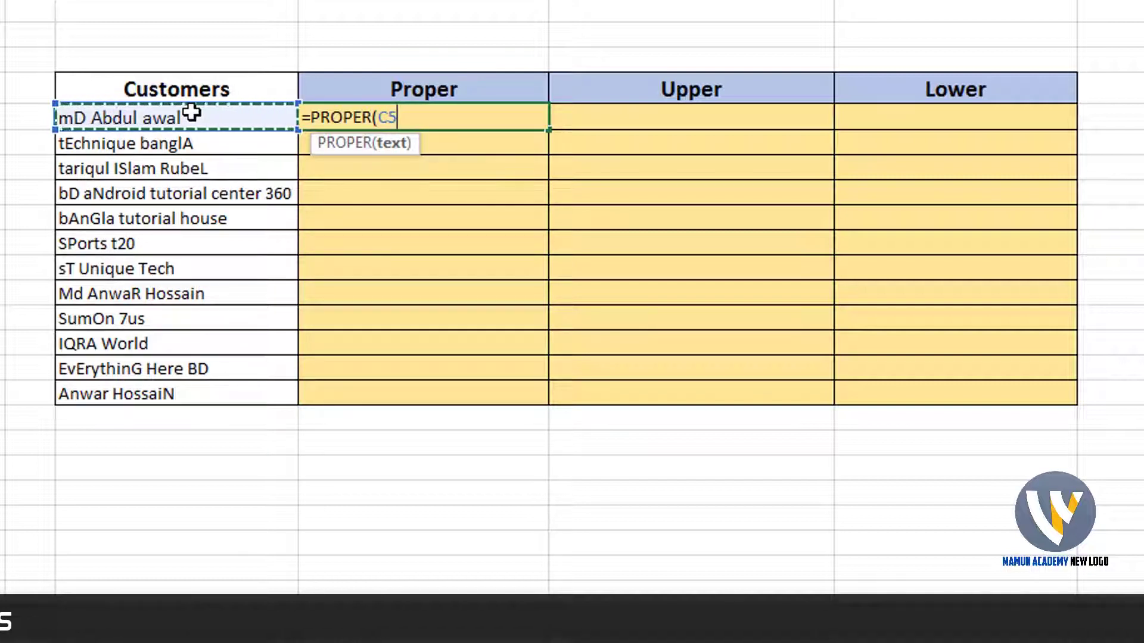
{"action": "key", "text": "Return"}
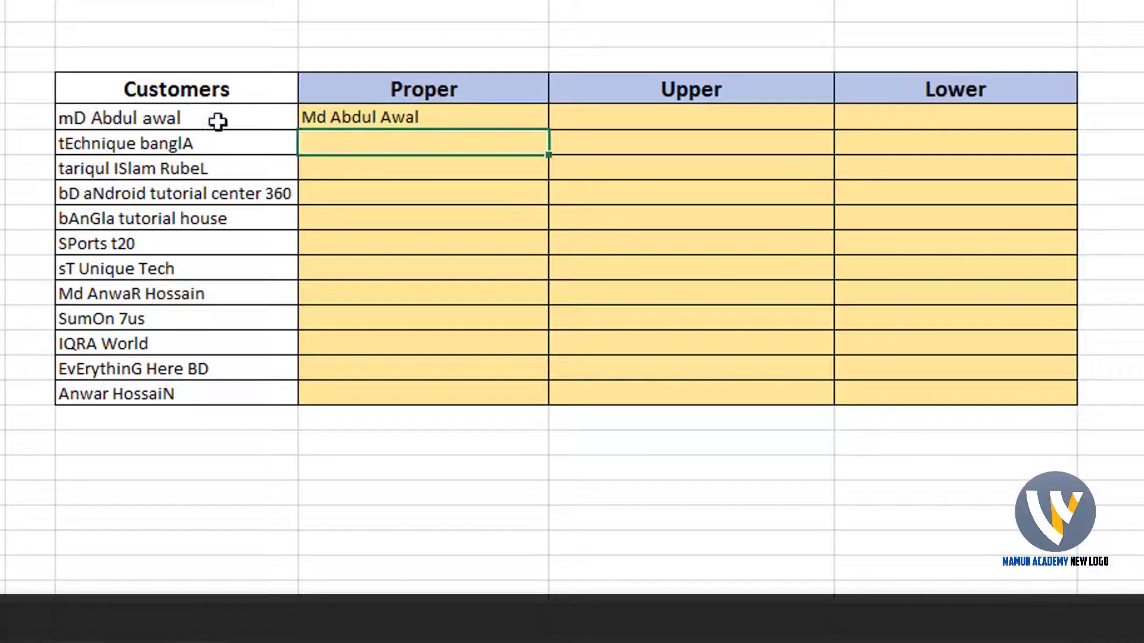
Step: Copy the PROPER formula from D5 down to D16 and review the results
{"action": "left_click", "coordinate": [427, 117]}
{"action": "left_click", "coordinate": [409, 197]}
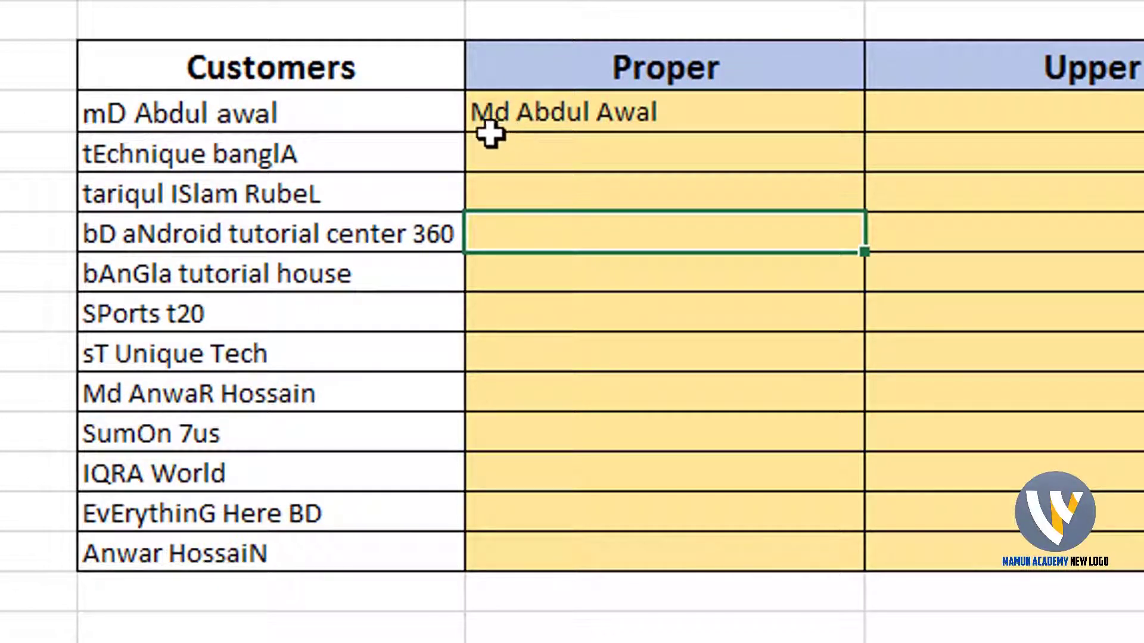
{"action": "left_click", "coordinate": [536, 113]}
{"action": "left_click_drag", "start_coordinate": [864, 131], "coordinate": [835, 566]}
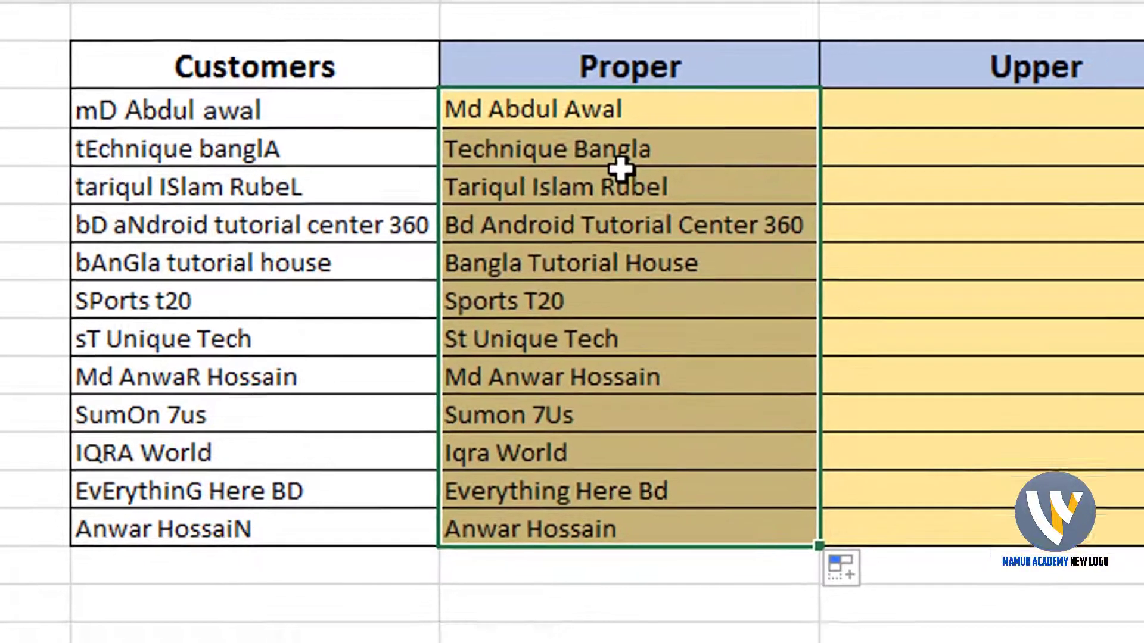
{"action": "left_click", "coordinate": [655, 192]}
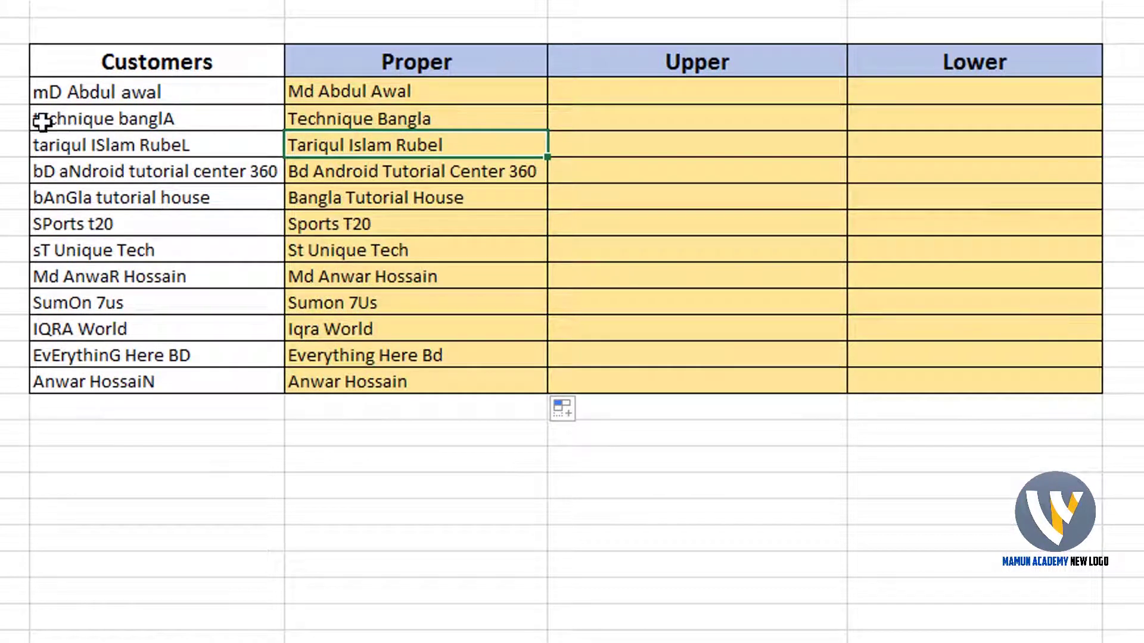
{"action": "left_click", "coordinate": [319, 117]}
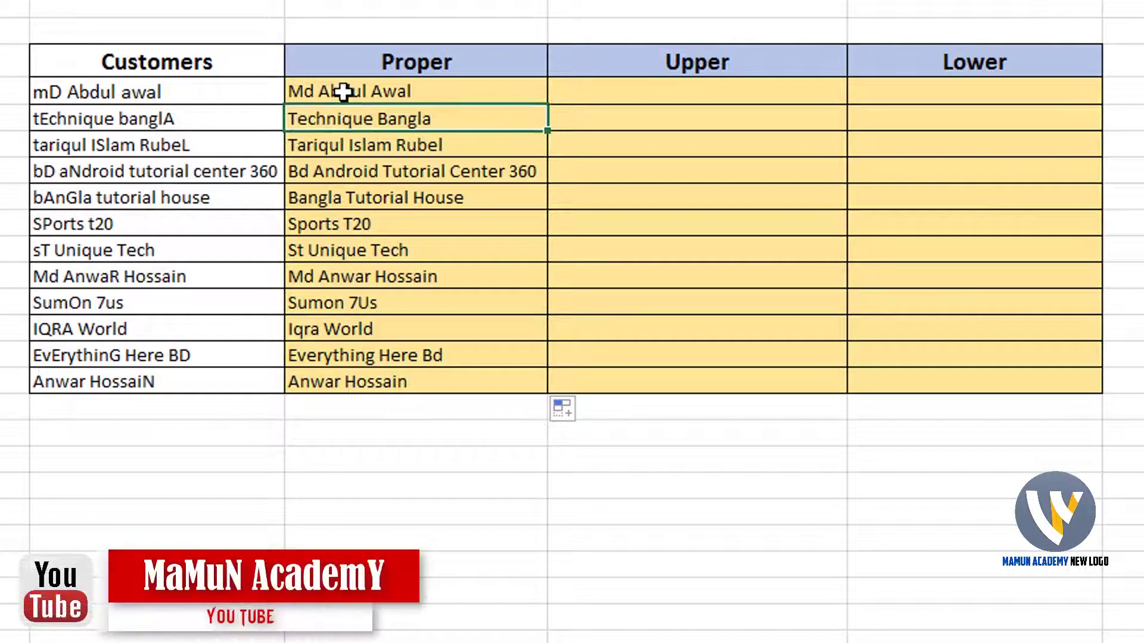
{"action": "left_click_drag", "start_coordinate": [343, 91], "coordinate": [364, 383]}
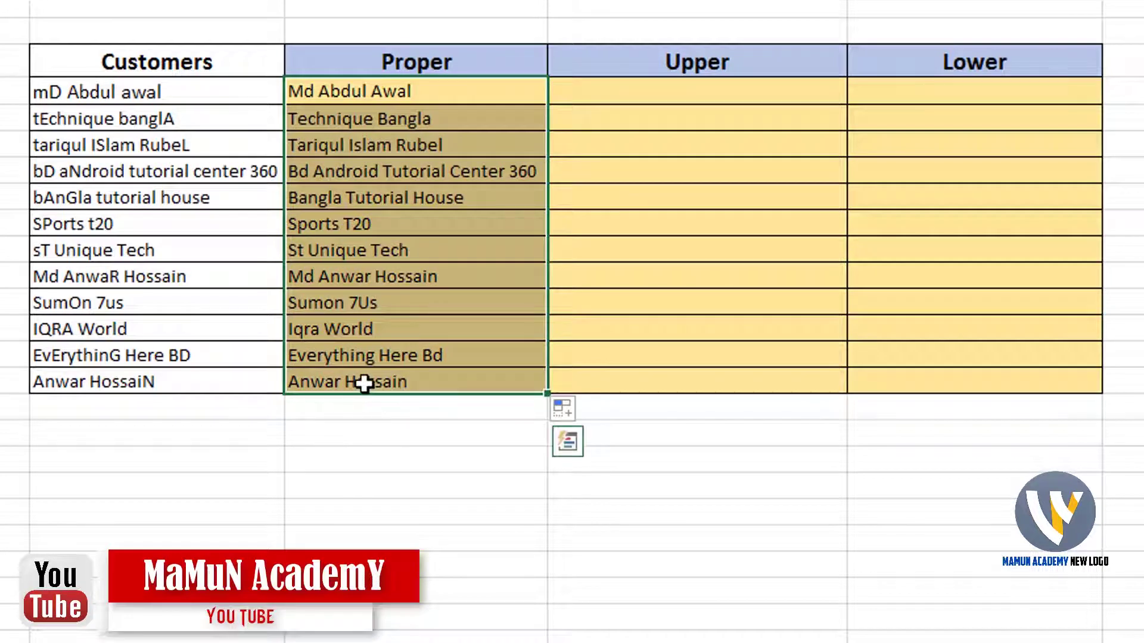
{"action": "left_click", "coordinate": [412, 460]}
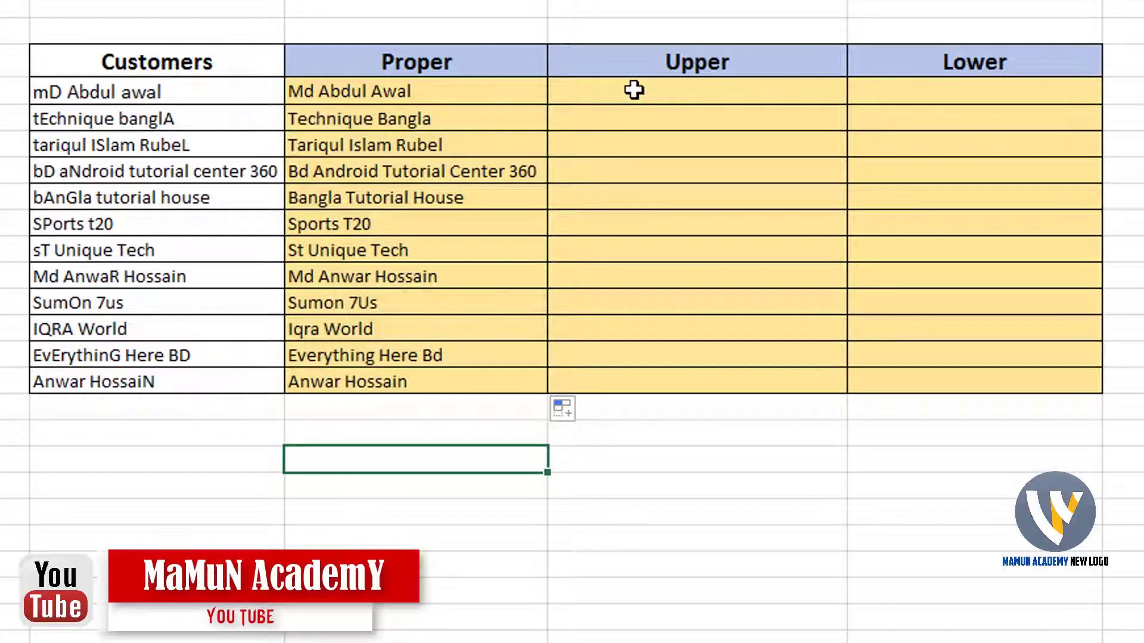
Step: Enter =UPPER(C5) in the first Upper cell
{"action": "left_click", "coordinate": [634, 90]}
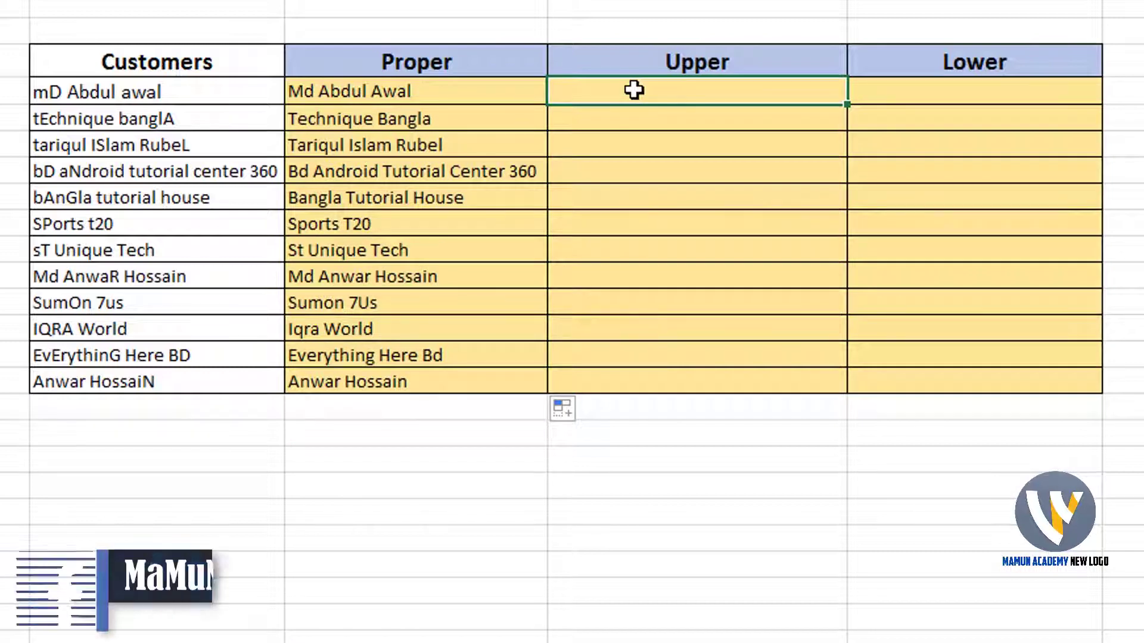
{"action": "type", "text": "=u"}
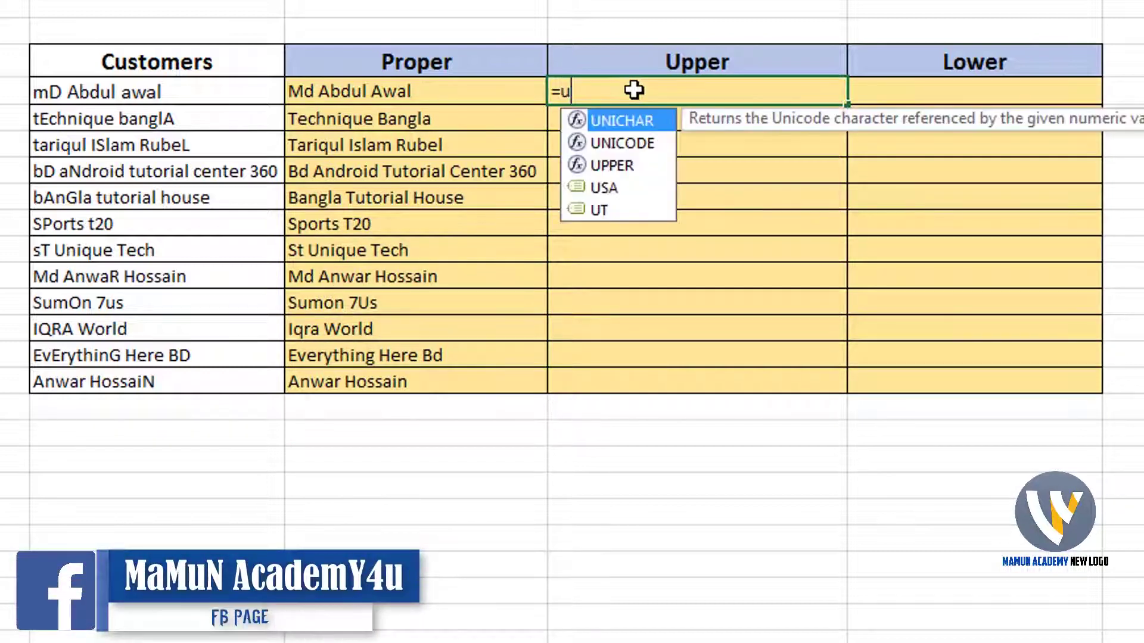
{"action": "type", "text": "pp"}
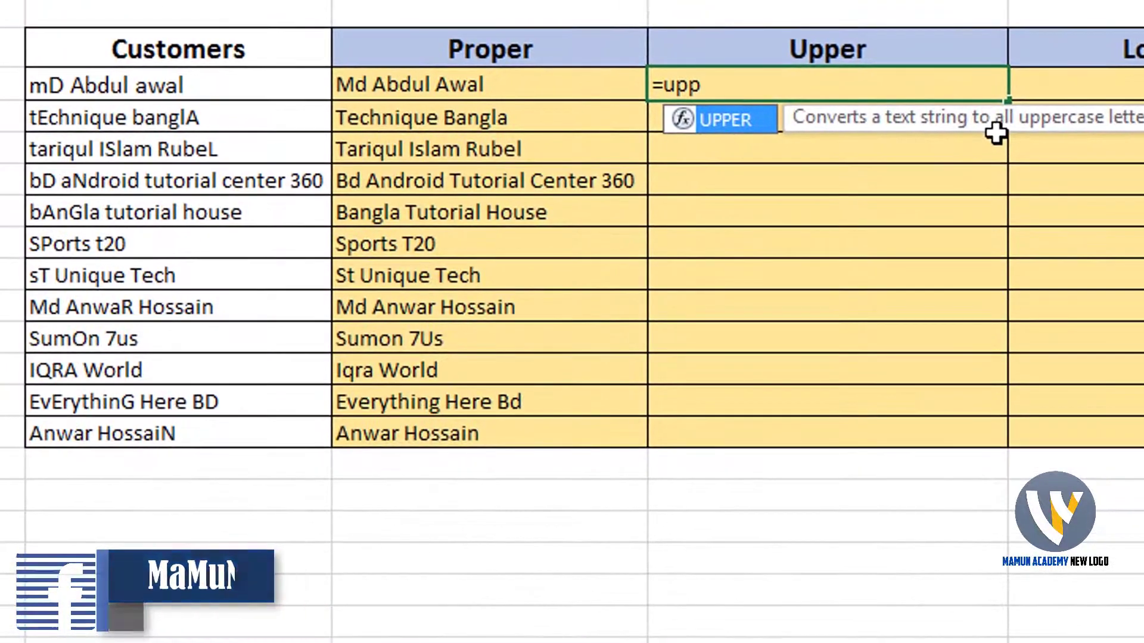
{"action": "key", "text": "Tab"}
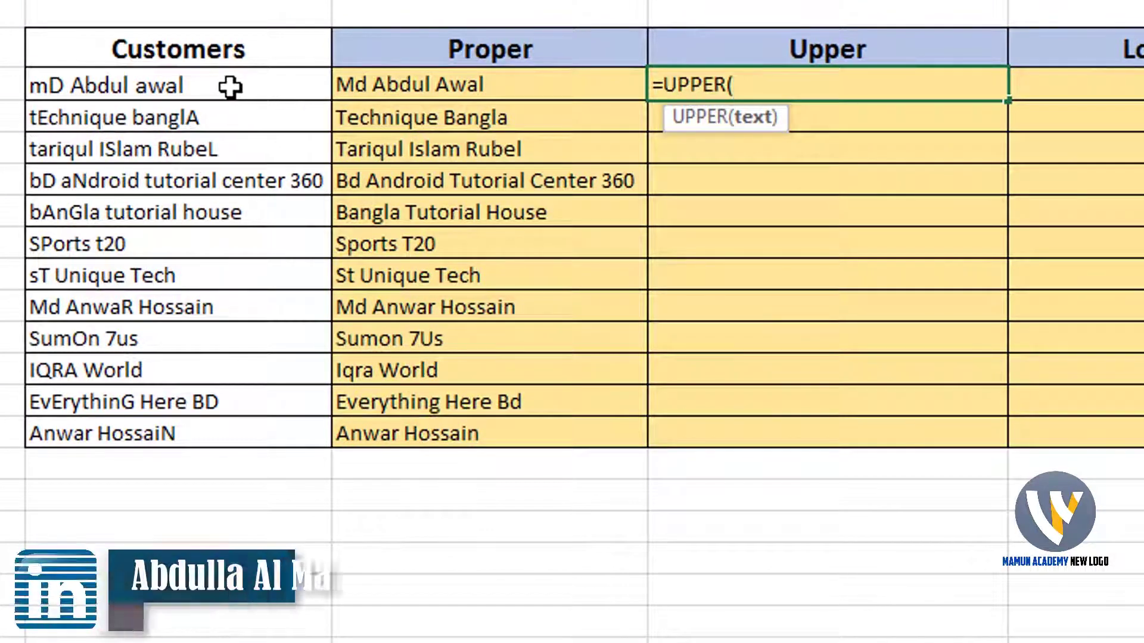
{"action": "left_click", "coordinate": [230, 87]}
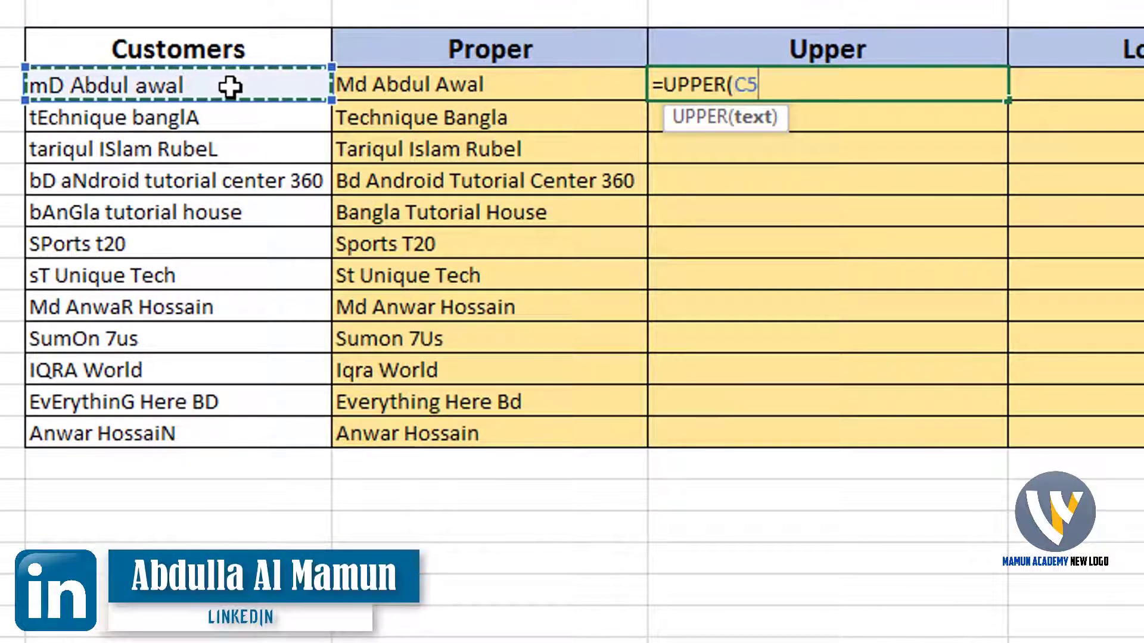
{"action": "key", "text": "Return"}
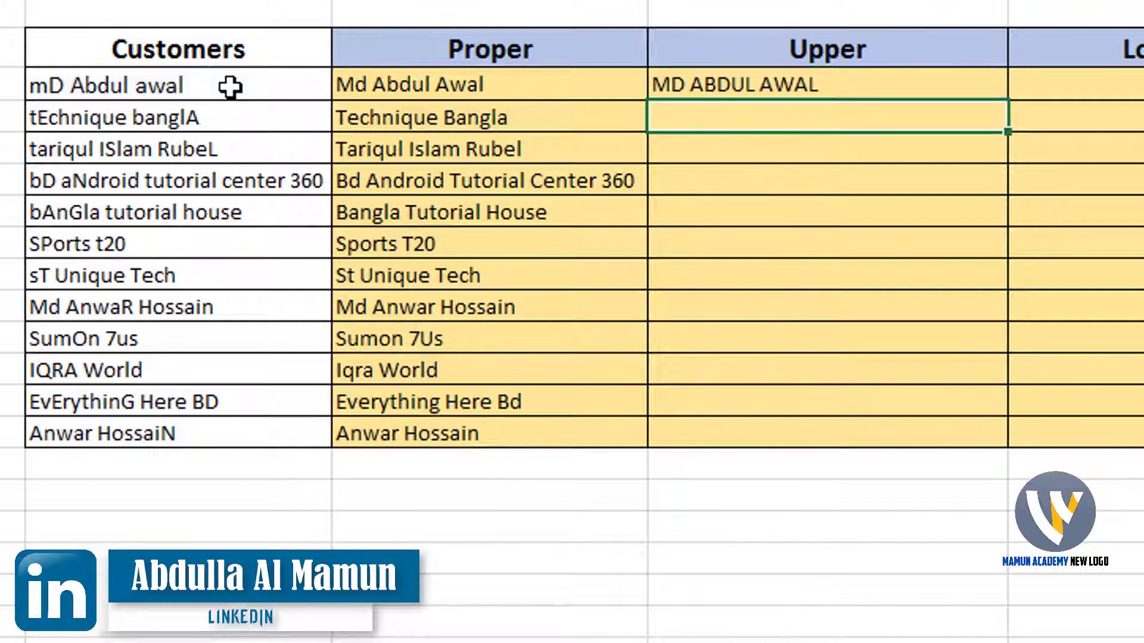
Step: Fill the UPPER formula down to the last customer row with Ctrl+D
{"action": "left_click", "coordinate": [781, 84]}
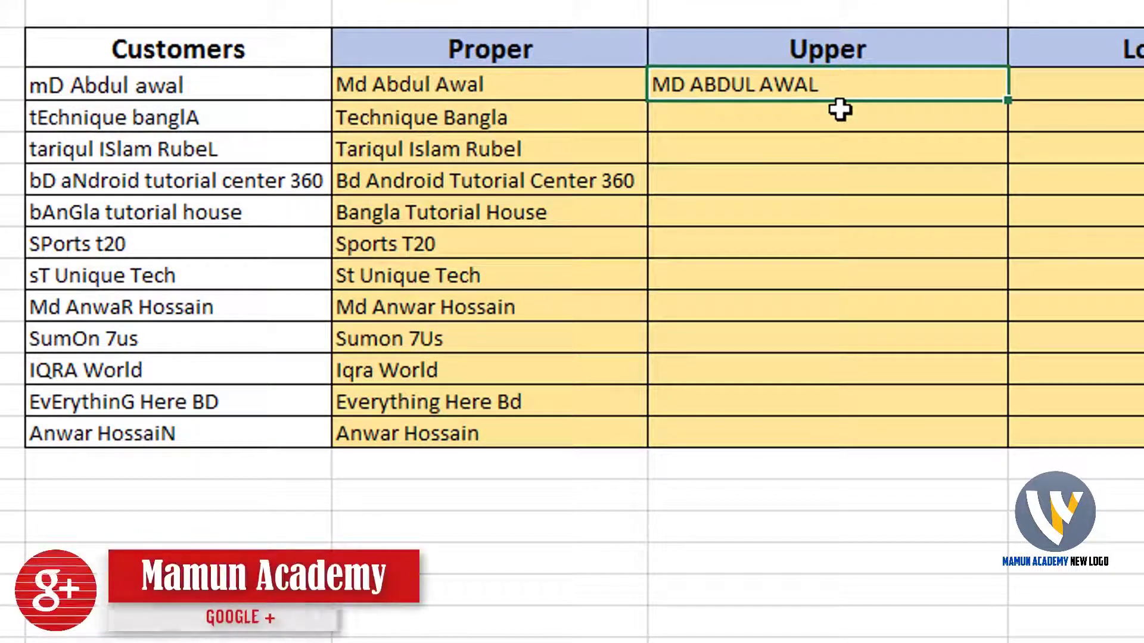
{"action": "key", "text": "Down"}
{"action": "key", "text": "Down"}
{"action": "key", "text": "Down"}
{"action": "left_click", "coordinate": [978, 77]}
{"action": "left_click_drag", "start_coordinate": [1007, 99], "coordinate": [1021, 449]}
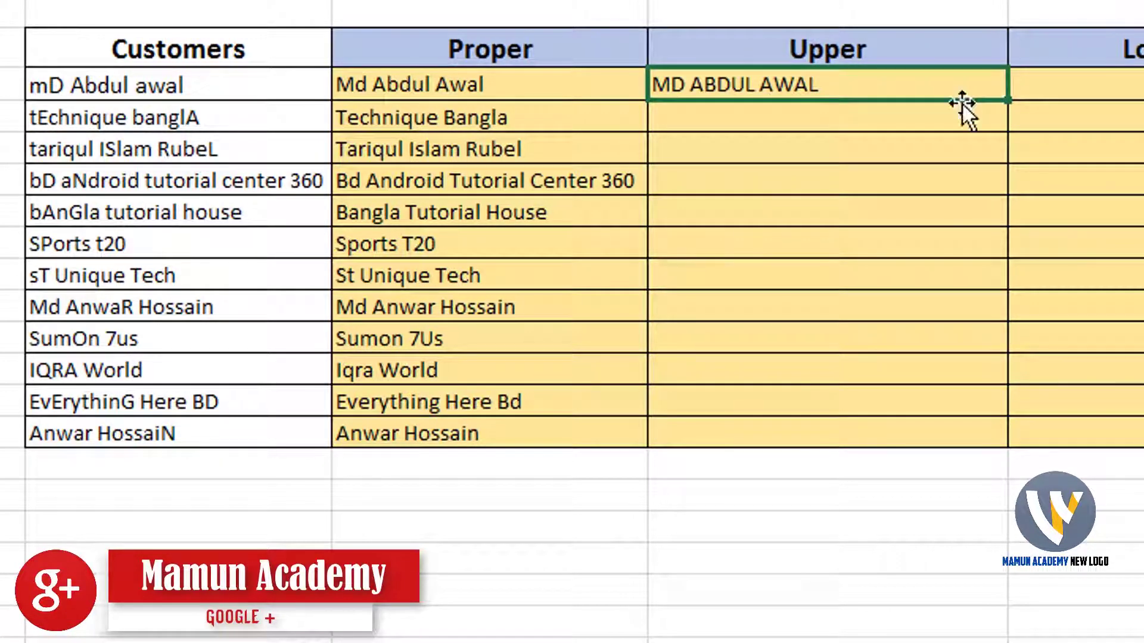
{"action": "key", "text": "Down"}
{"action": "key", "text": "Down"}
{"action": "key", "text": "Down"}
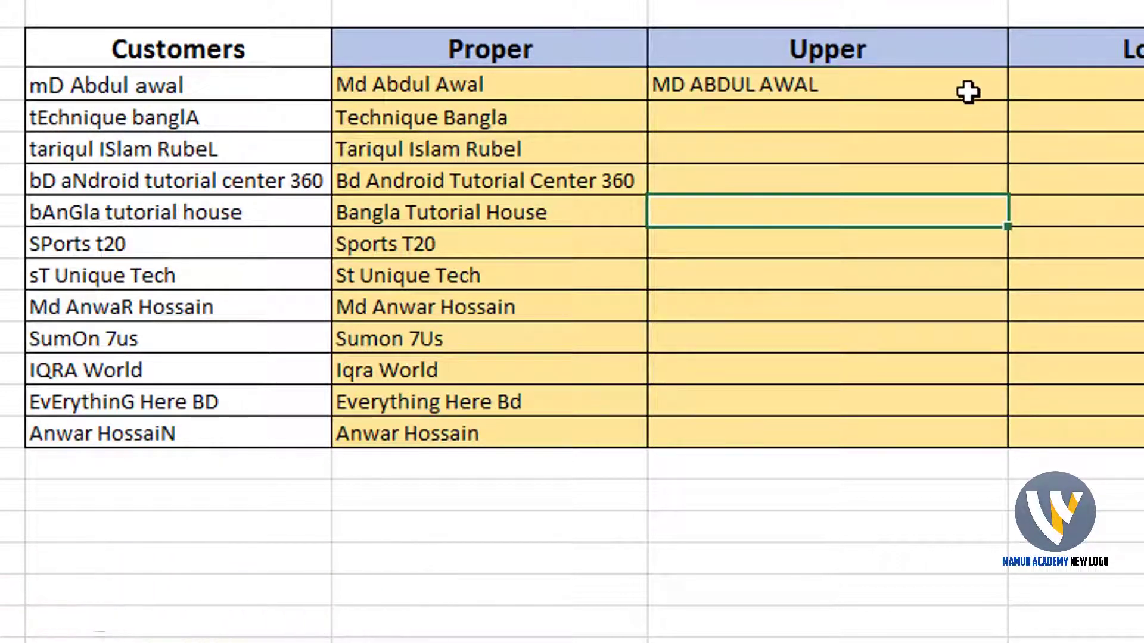
{"action": "left_click_drag", "start_coordinate": [968, 89], "coordinate": [963, 429]}
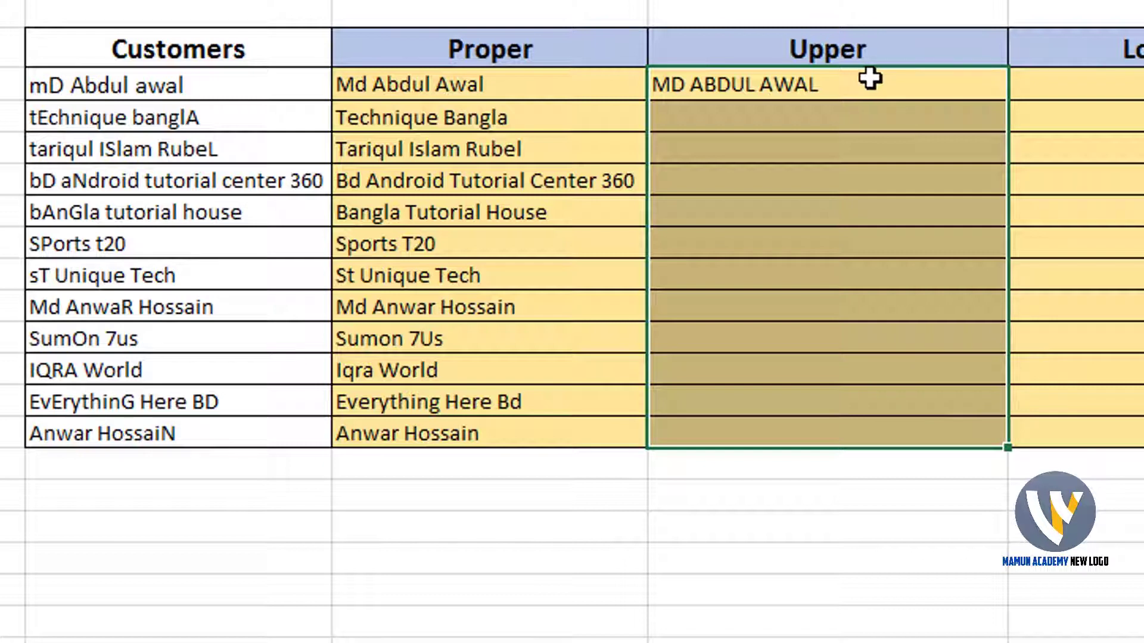
{"action": "mouse_move", "coordinate": [869, 77]}
{"action": "left_mouse_down"}
{"action": "mouse_move", "coordinate": [870, 217]}
{"action": "mouse_move", "coordinate": [842, 439]}
{"action": "left_mouse_up"}
{"action": "key", "text": "ctrl+d"}
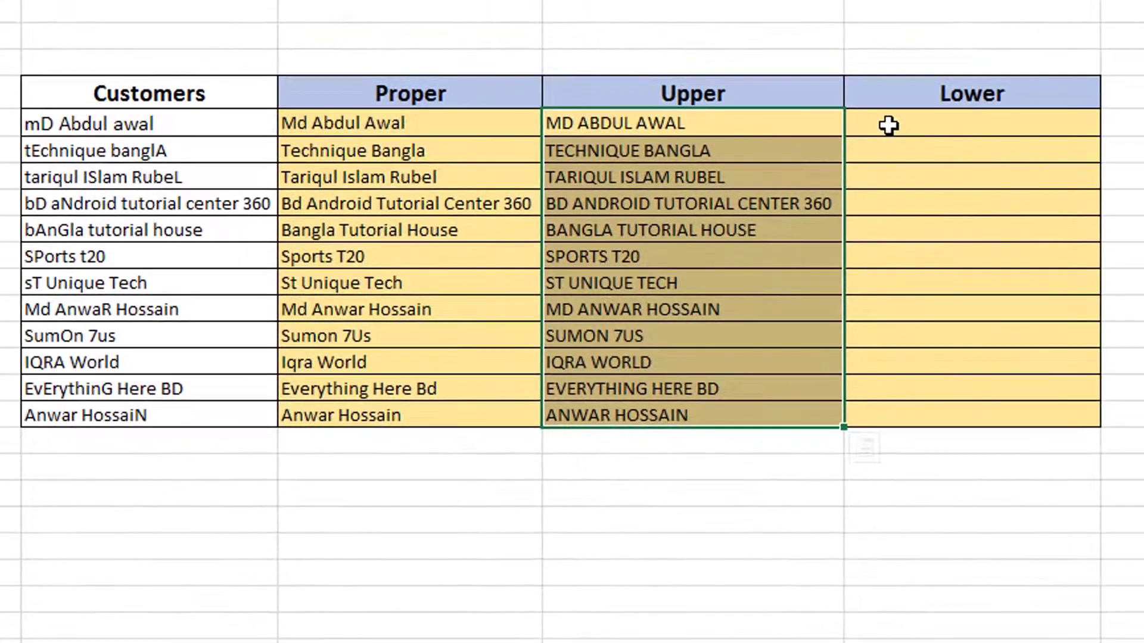
Step: Enter =LOWER(C5) in the first Lower cell
{"action": "left_click", "coordinate": [887, 125]}
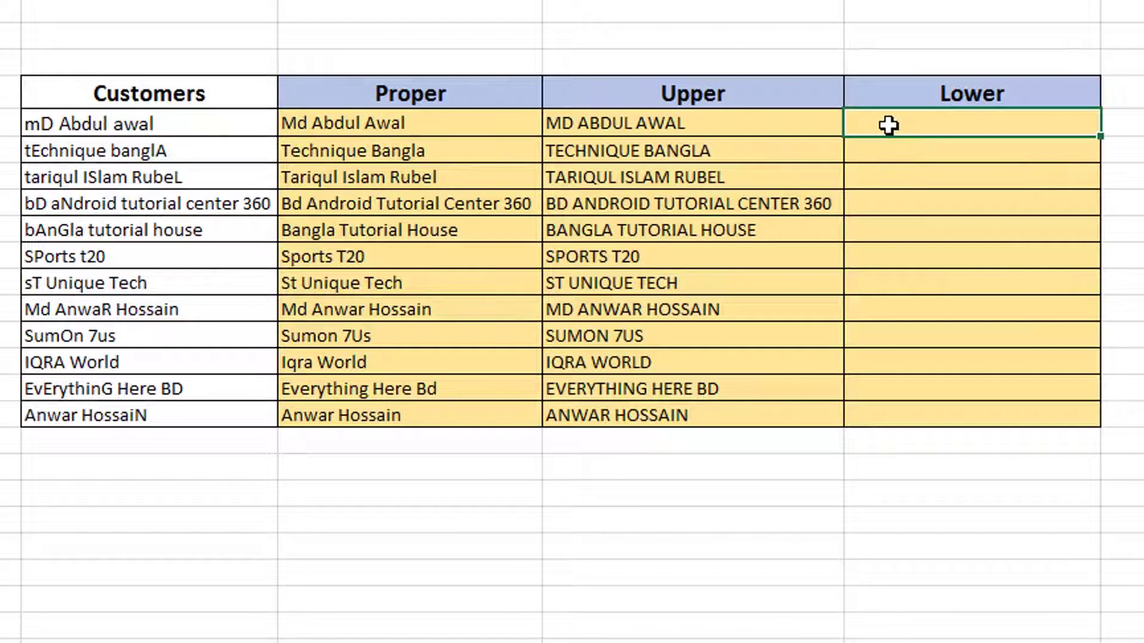
{"action": "type", "text": "=lo"}
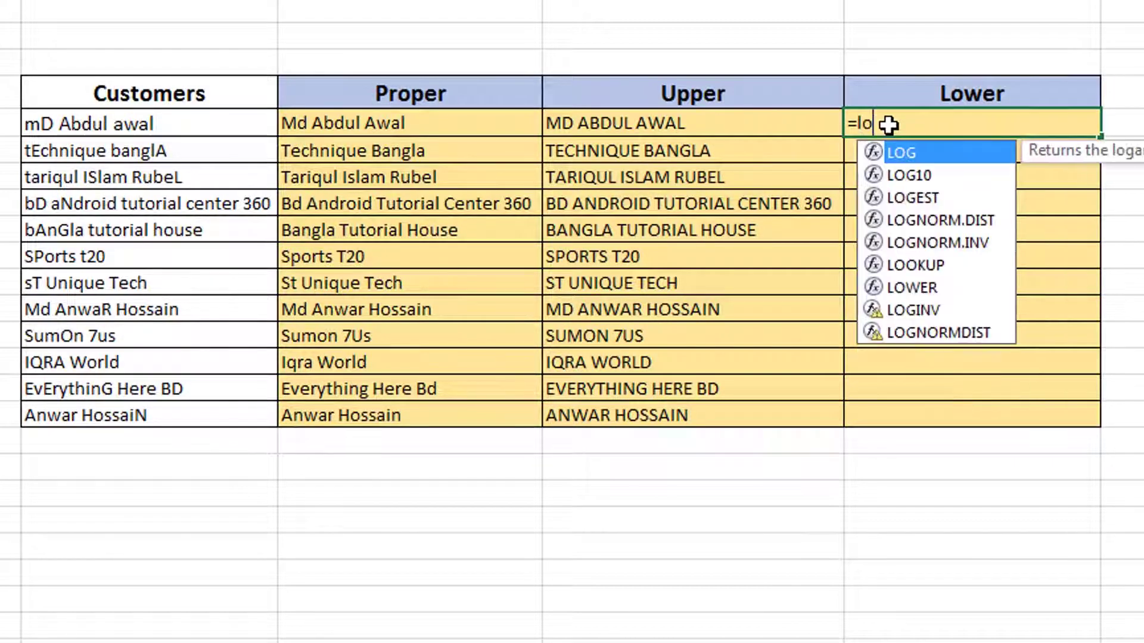
{"action": "type", "text": "w"}
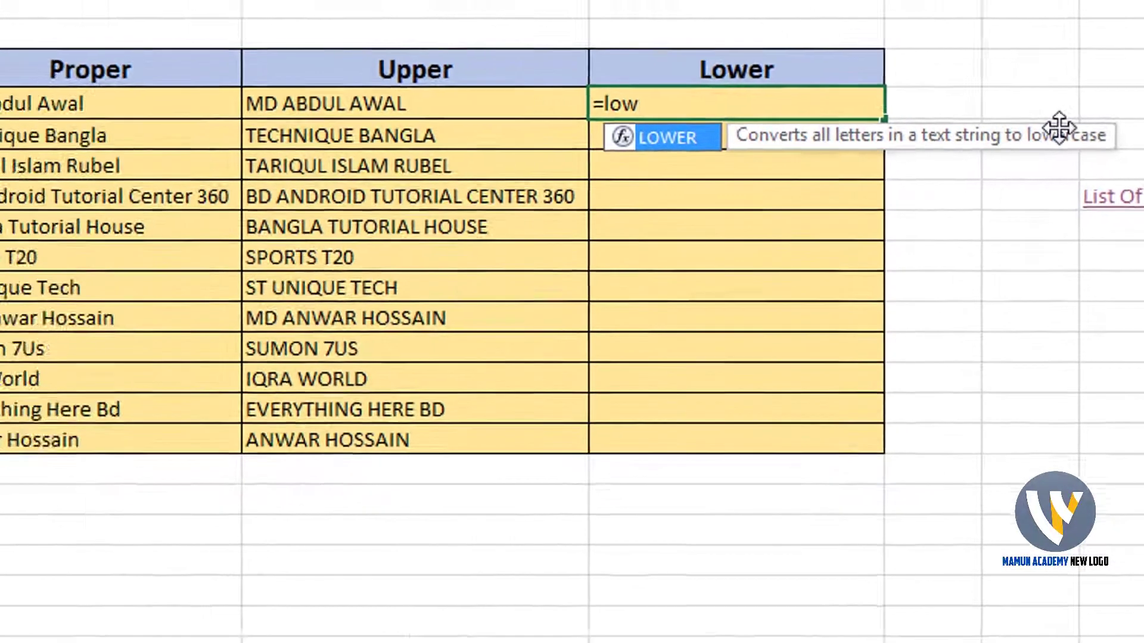
{"action": "key", "text": "Tab"}
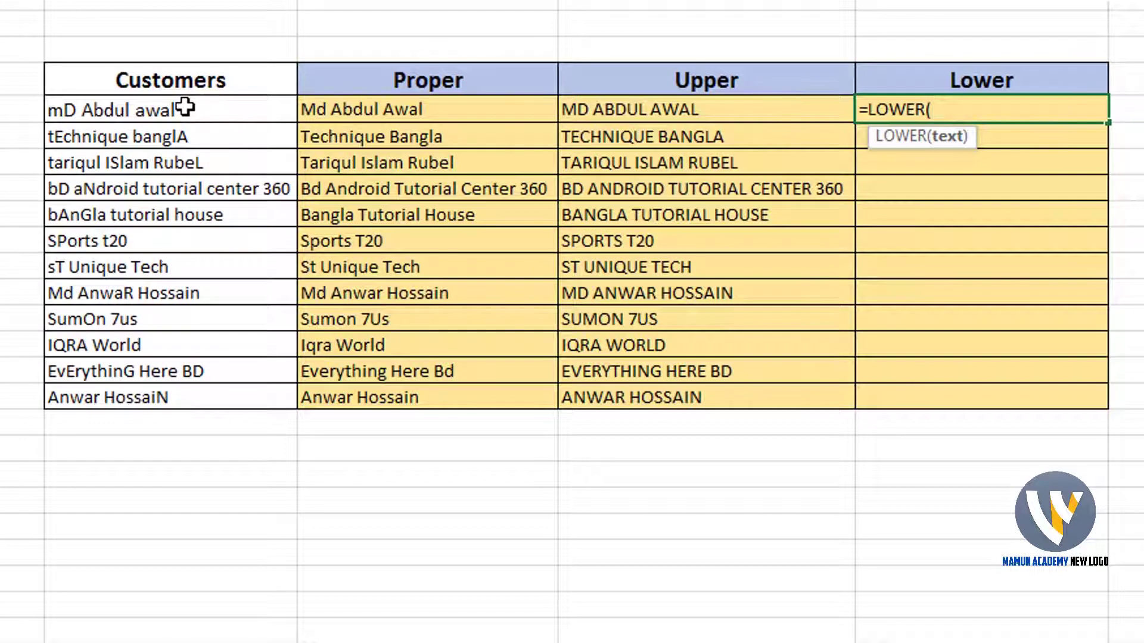
{"action": "left_click", "coordinate": [186, 107]}
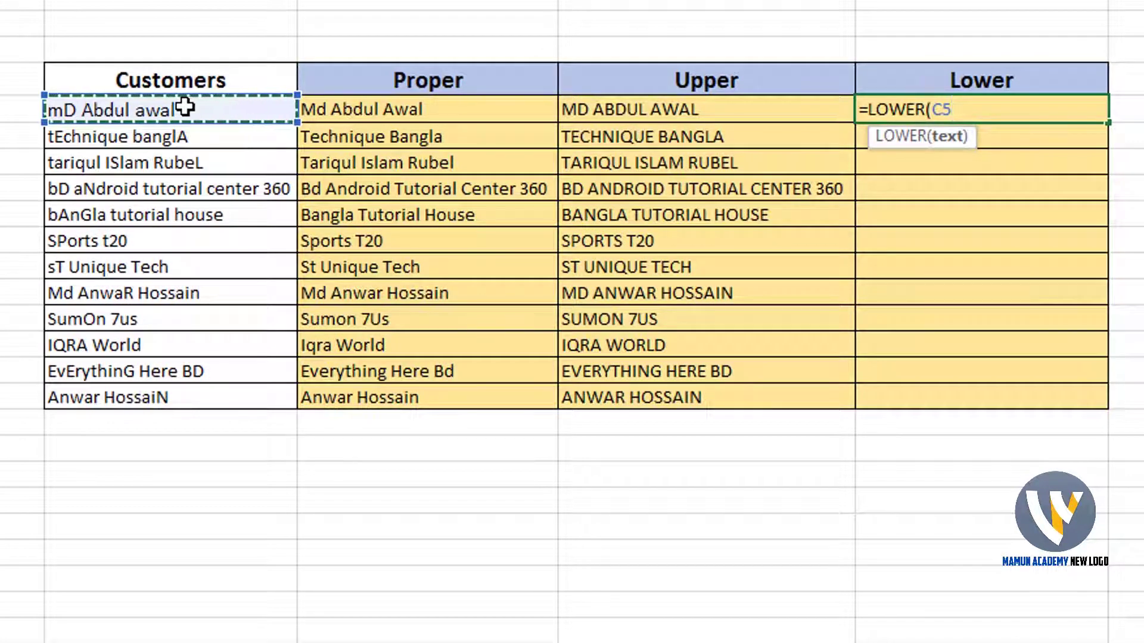
{"action": "key", "text": "Return"}
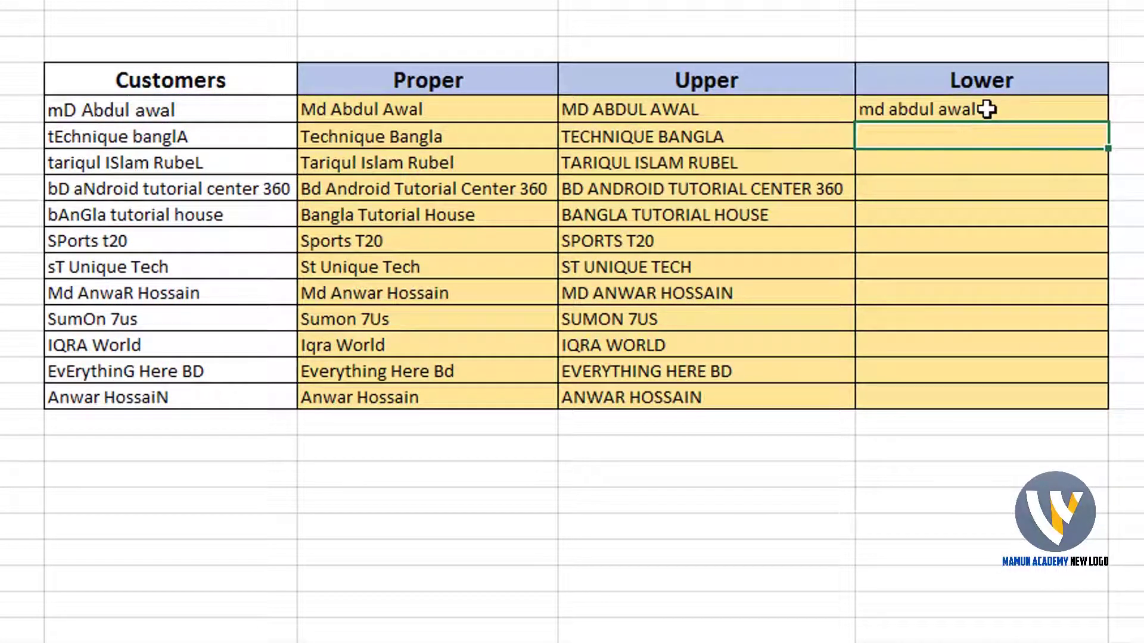
Step: Copy the LOWER formula down to the last customer row
{"action": "left_click", "coordinate": [987, 109]}
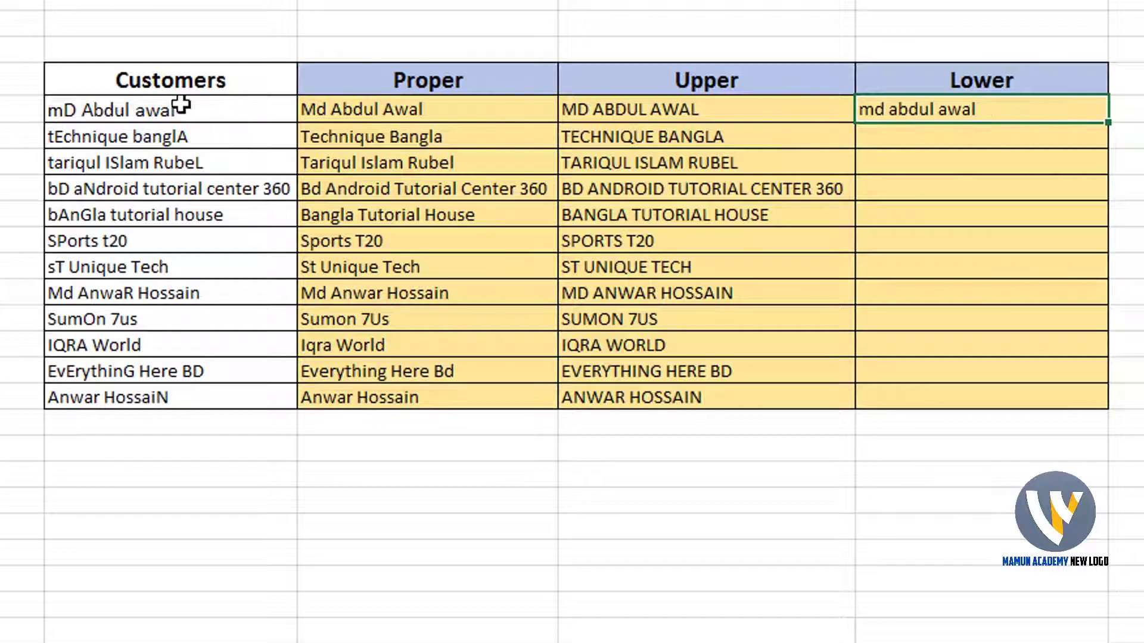
{"action": "left_click_drag", "start_coordinate": [1111, 162], "coordinate": [1095, 424]}
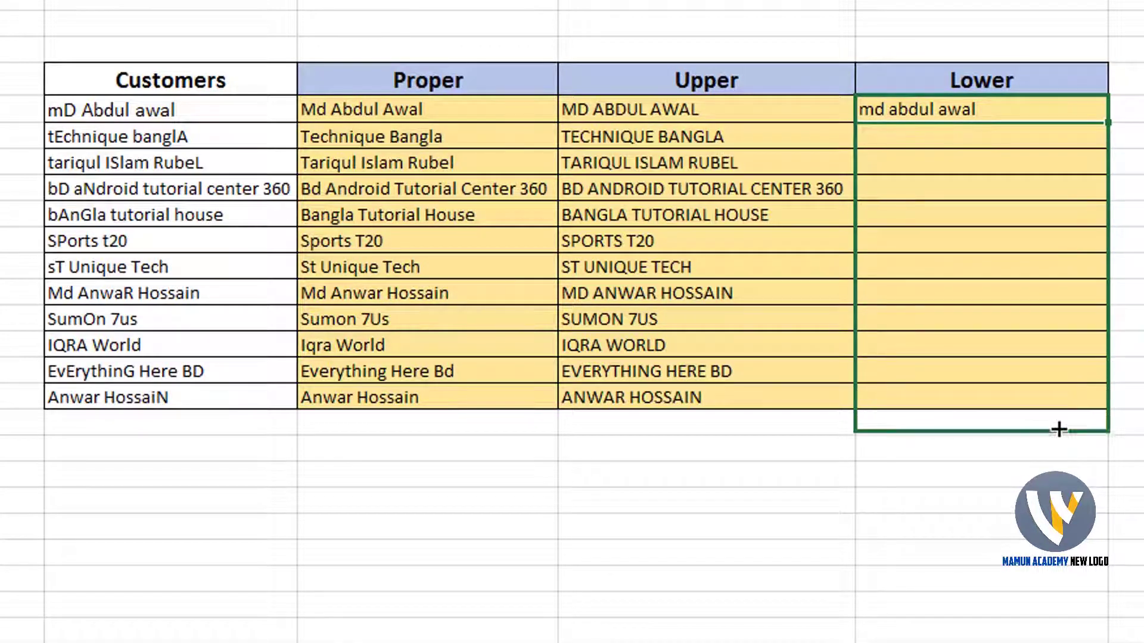
{"action": "left_click_drag", "start_coordinate": [1095, 233], "coordinate": [1057, 401]}
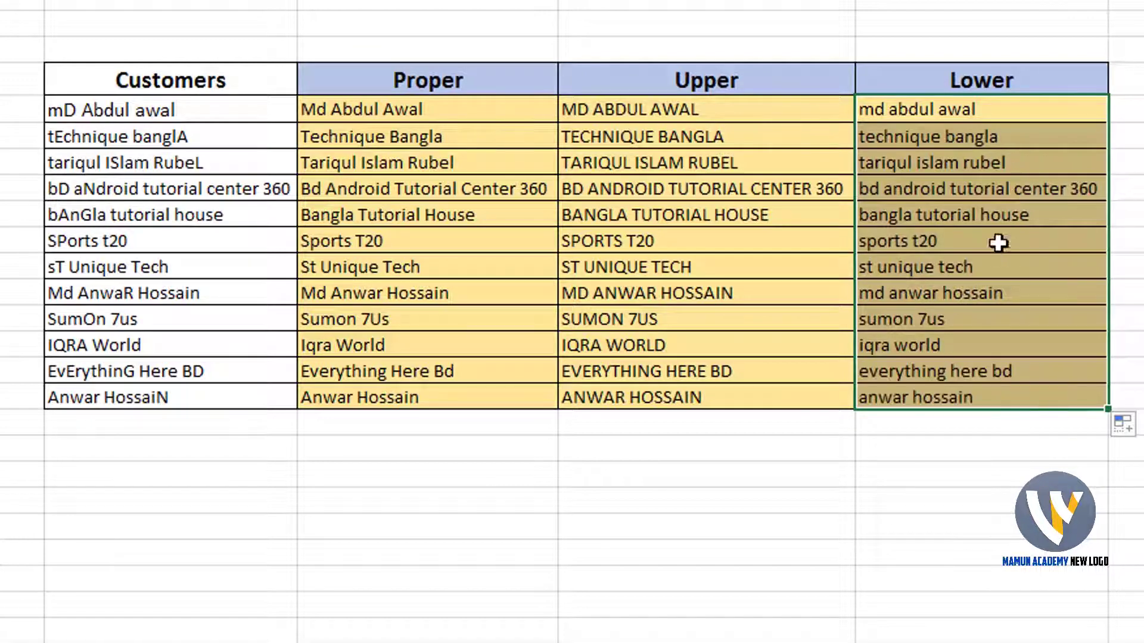
{"action": "left_click", "coordinate": [987, 463]}
{"action": "left_click", "coordinate": [944, 390]}
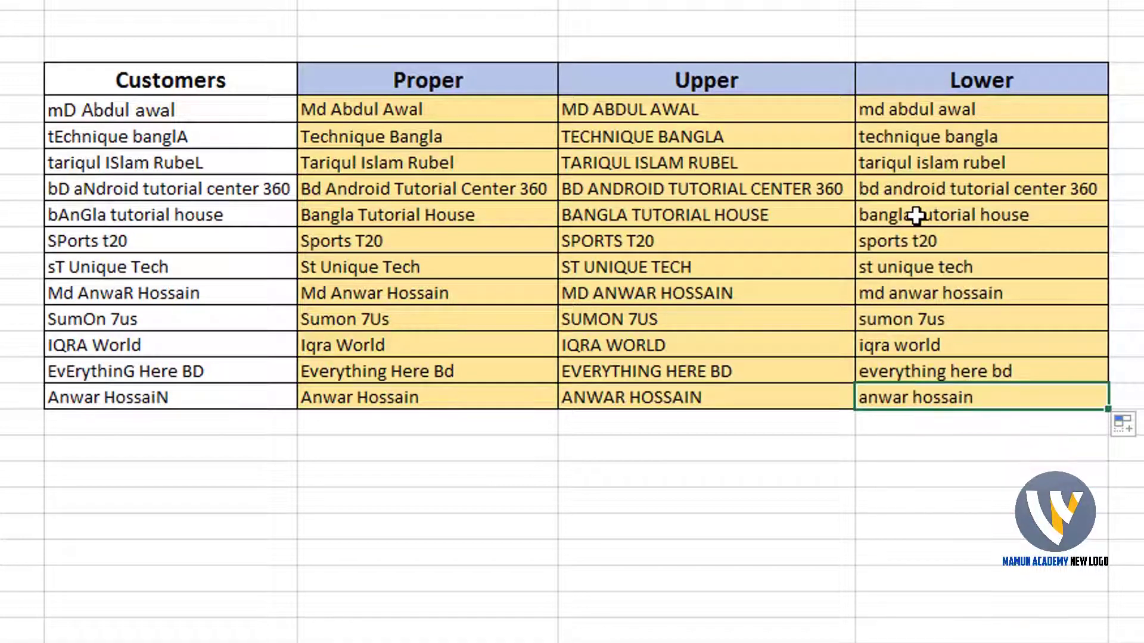
{"action": "left_click", "coordinate": [159, 69]}
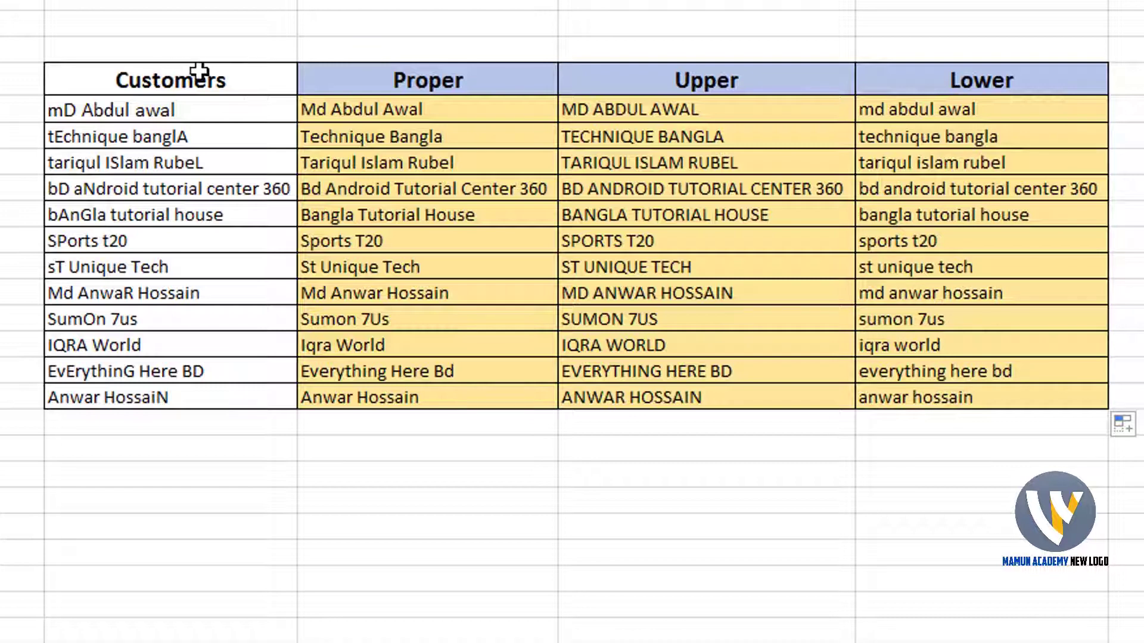
{"action": "left_click_drag", "start_coordinate": [238, 111], "coordinate": [220, 393]}
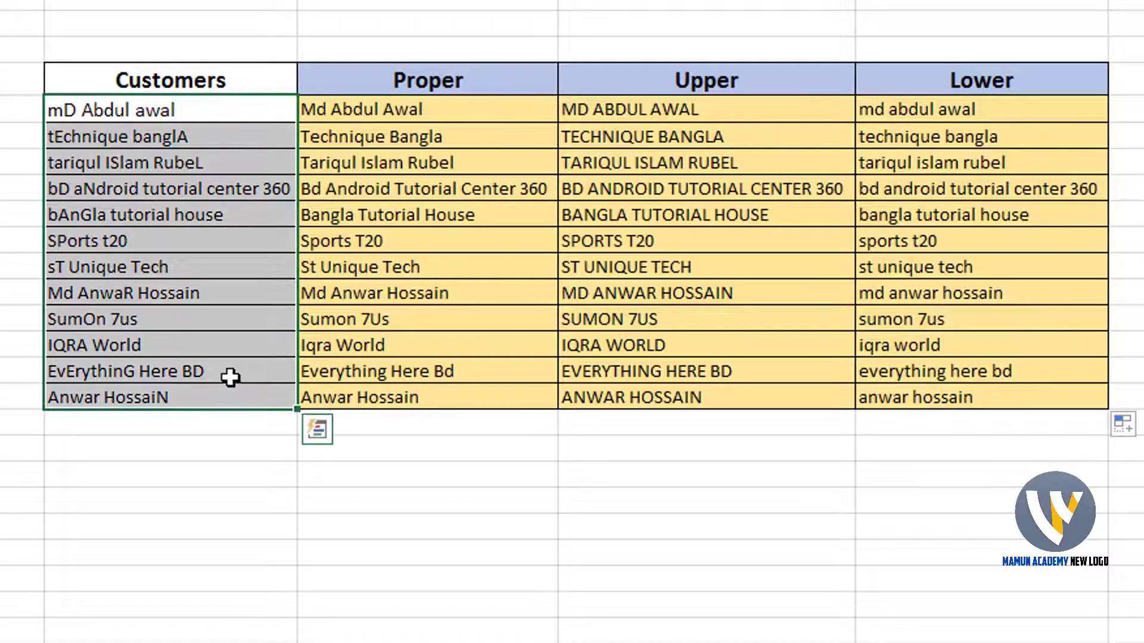
{"action": "left_click", "coordinate": [355, 81]}
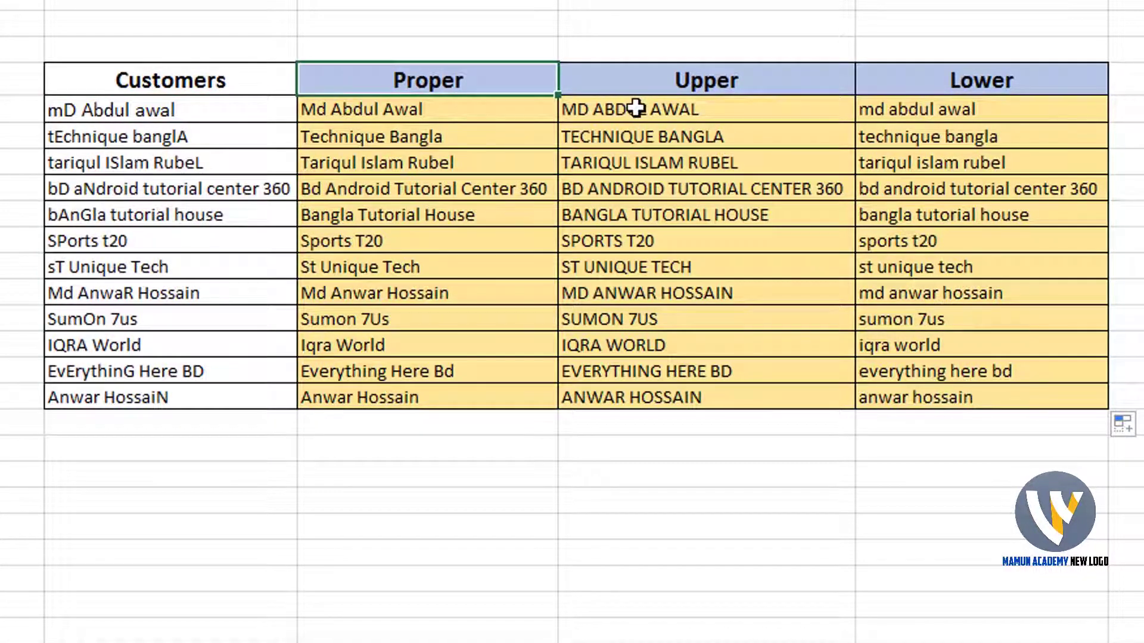
{"action": "left_click_drag", "start_coordinate": [567, 109], "coordinate": [684, 375]}
{"action": "left_click_drag", "start_coordinate": [912, 107], "coordinate": [936, 398]}
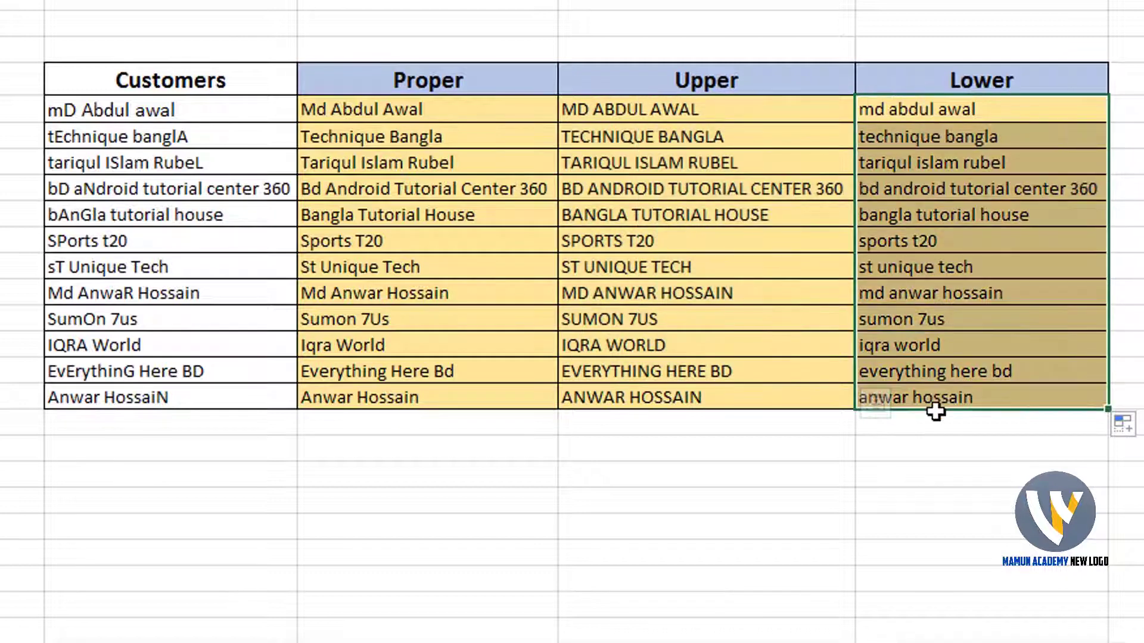